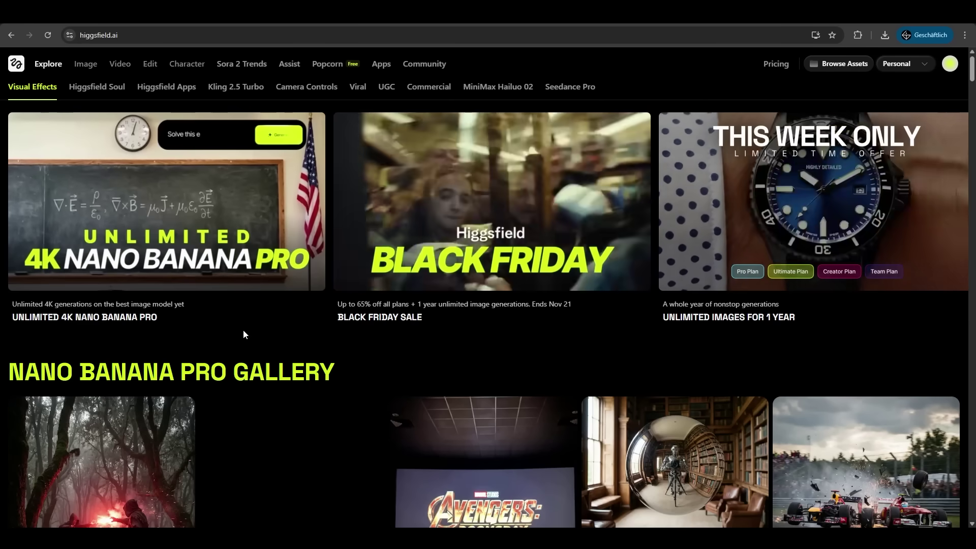
Open the Unlimited 4K Nano Banana Pro intro page and browse its feature sections
{"action": "left_click", "coordinate": [243, 332]}
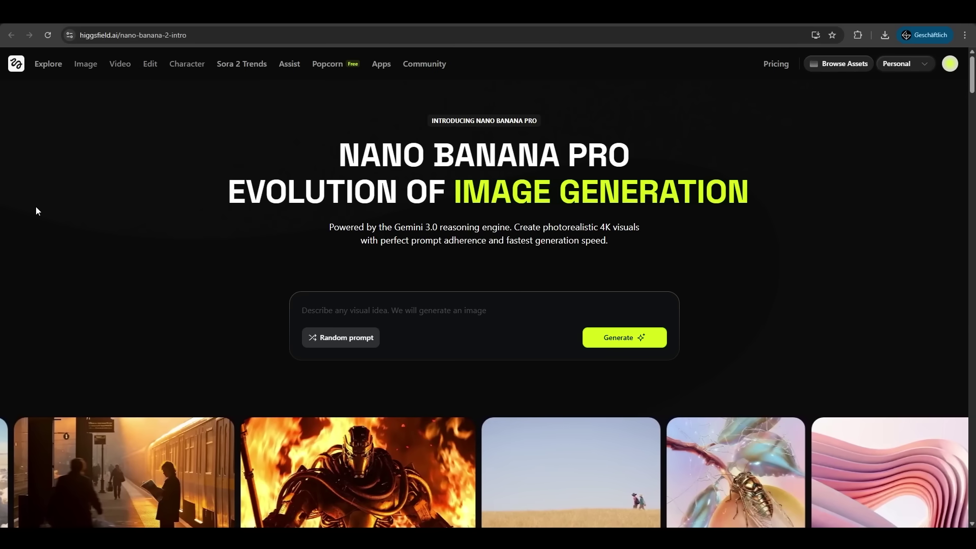
{"action": "scroll", "coordinate": [75, 224], "scroll_direction": "down", "scroll_amount": 2}
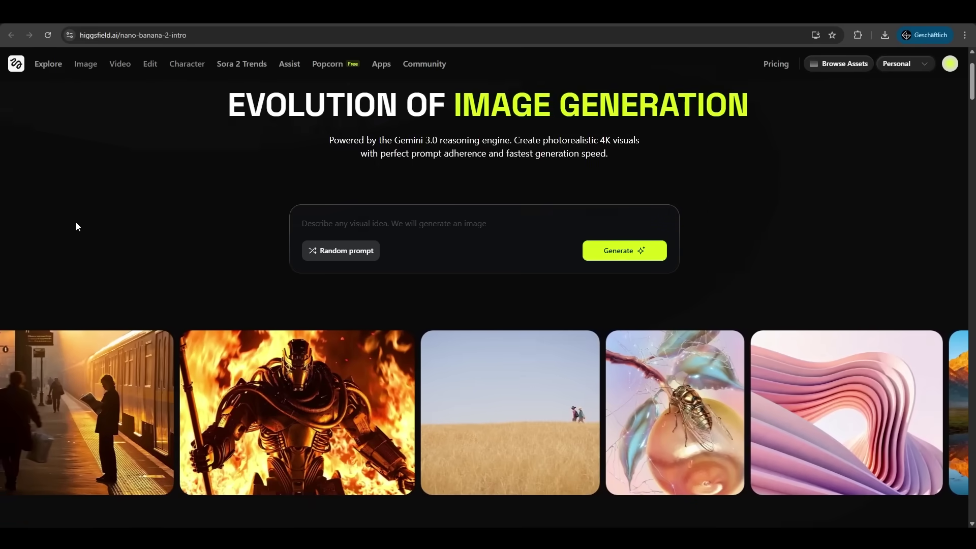
{"action": "scroll", "coordinate": [76, 227], "scroll_direction": "down", "scroll_amount": 2}
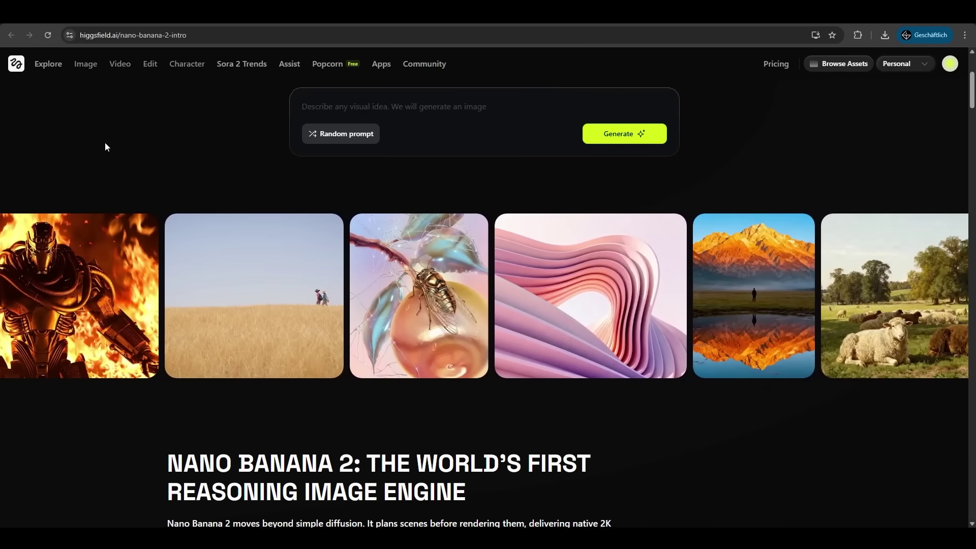
{"action": "scroll", "coordinate": [104, 148], "scroll_direction": "down", "scroll_amount": 7}
{"action": "scroll", "coordinate": [100, 151], "scroll_direction": "down", "scroll_amount": 1}
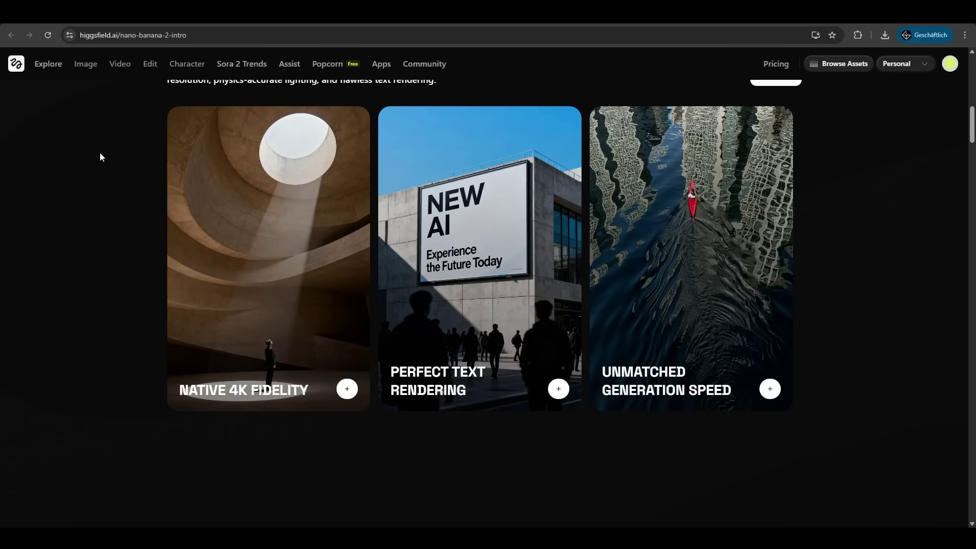
{"action": "scroll", "coordinate": [100, 153], "scroll_direction": "down", "scroll_amount": 7}
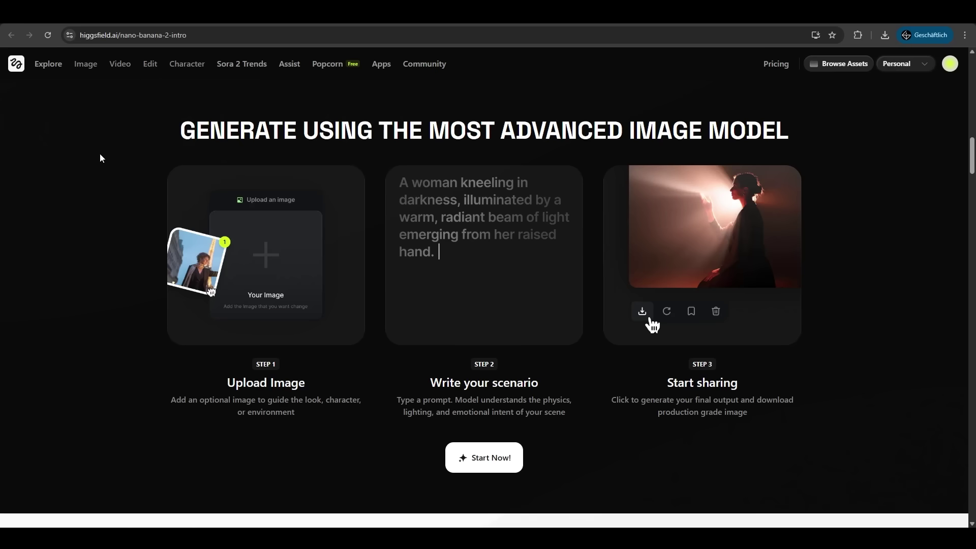
{"action": "scroll", "coordinate": [101, 154], "scroll_direction": "down", "scroll_amount": 12}
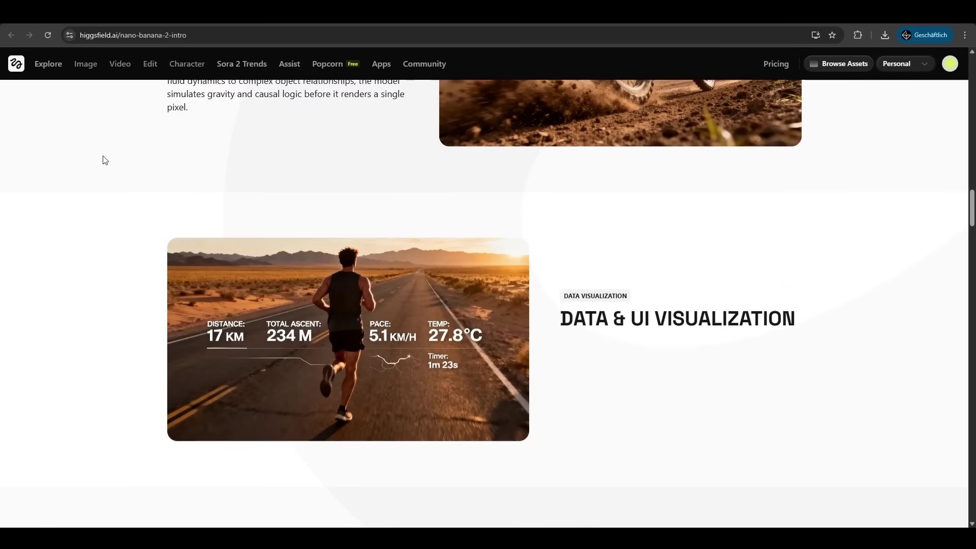
{"action": "scroll", "coordinate": [105, 160], "scroll_direction": "down", "scroll_amount": 2}
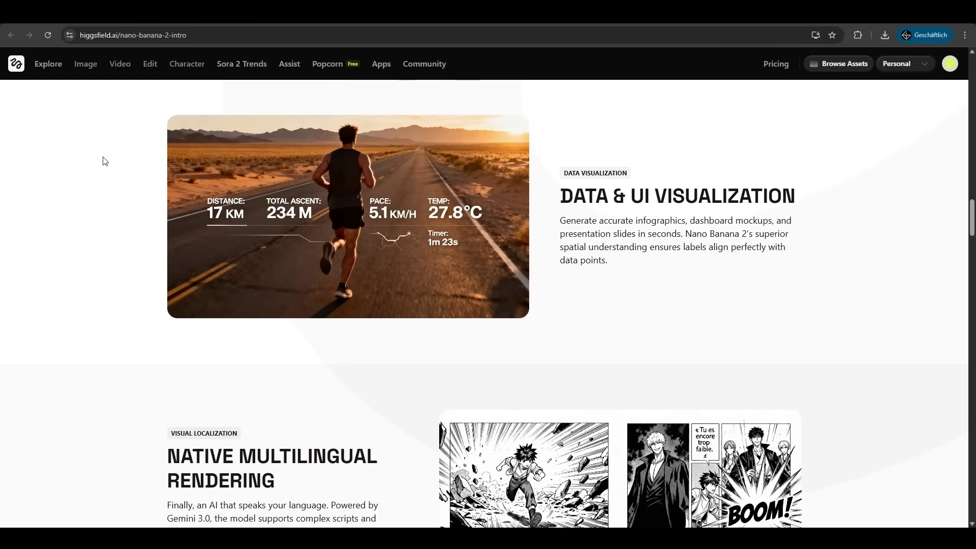
{"action": "scroll", "coordinate": [106, 162], "scroll_direction": "down", "scroll_amount": 5}
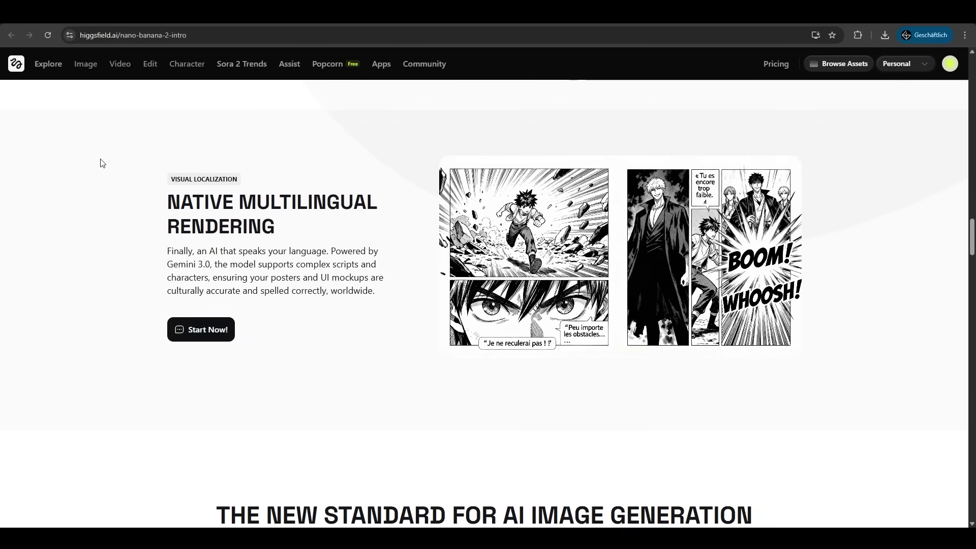
{"action": "scroll", "coordinate": [102, 163], "scroll_direction": "down", "scroll_amount": 6}
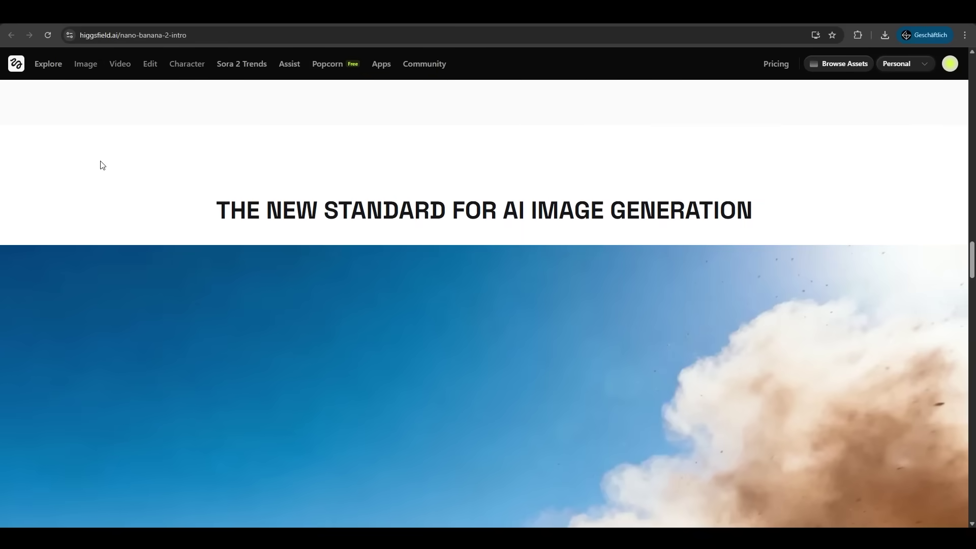
{"action": "scroll", "coordinate": [168, 303], "scroll_direction": "up", "scroll_amount": 20}
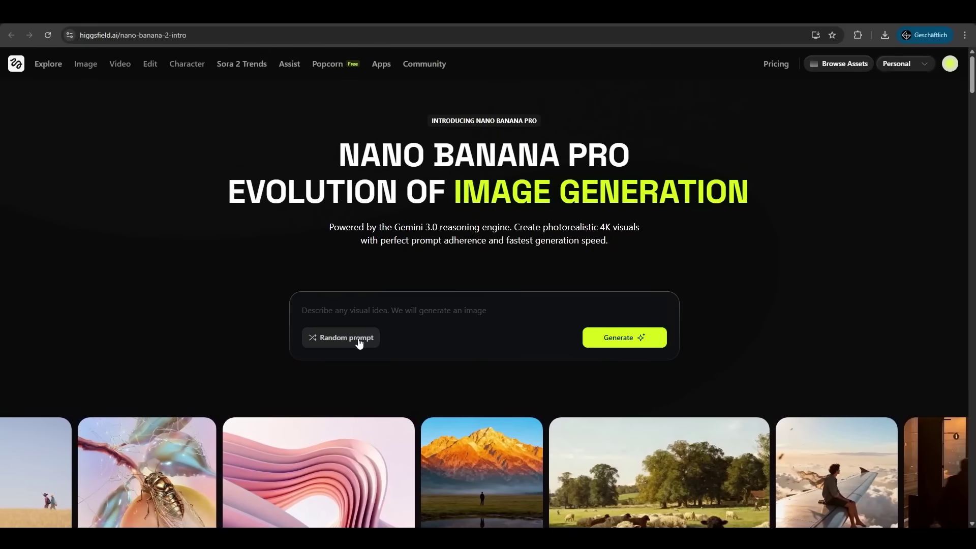
Load a random 'NANO BANANA 2 IS LIVE' monitor prompt into the generator and review the model list
{"action": "left_click", "coordinate": [362, 341]}
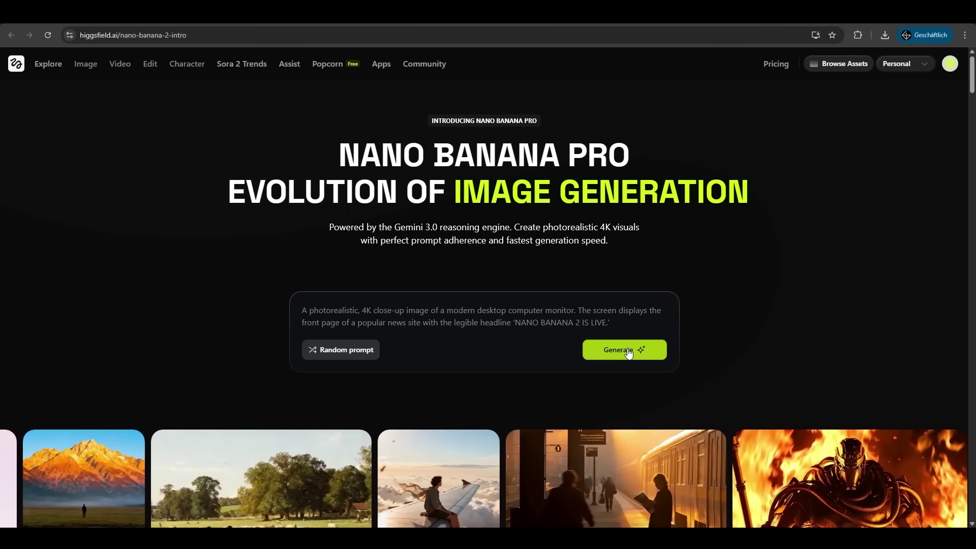
{"action": "left_click", "coordinate": [653, 351]}
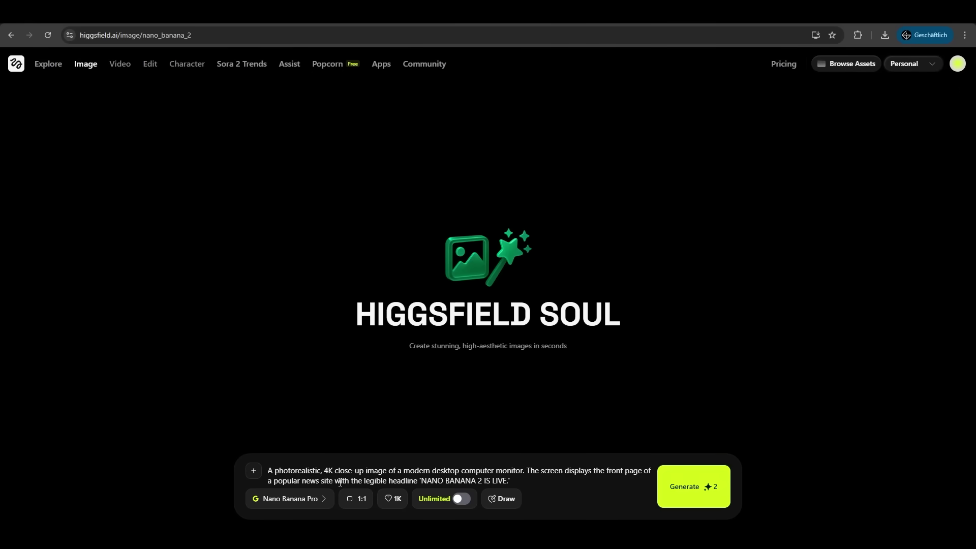
{"action": "left_click", "coordinate": [301, 503]}
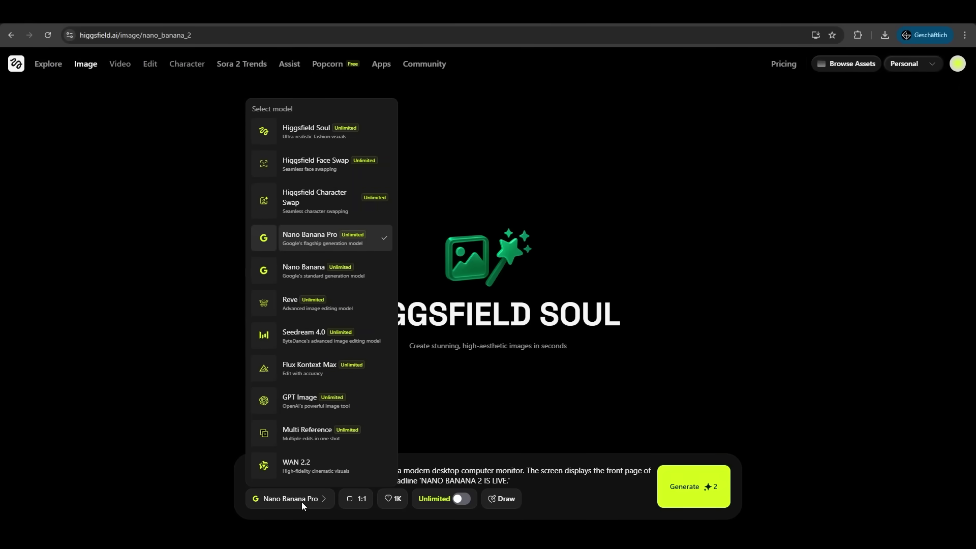
{"action": "left_click", "coordinate": [301, 502]}
Check the 1:1 aspect ratio and 1K quality options, then generate the monitor image
{"action": "left_click", "coordinate": [360, 500]}
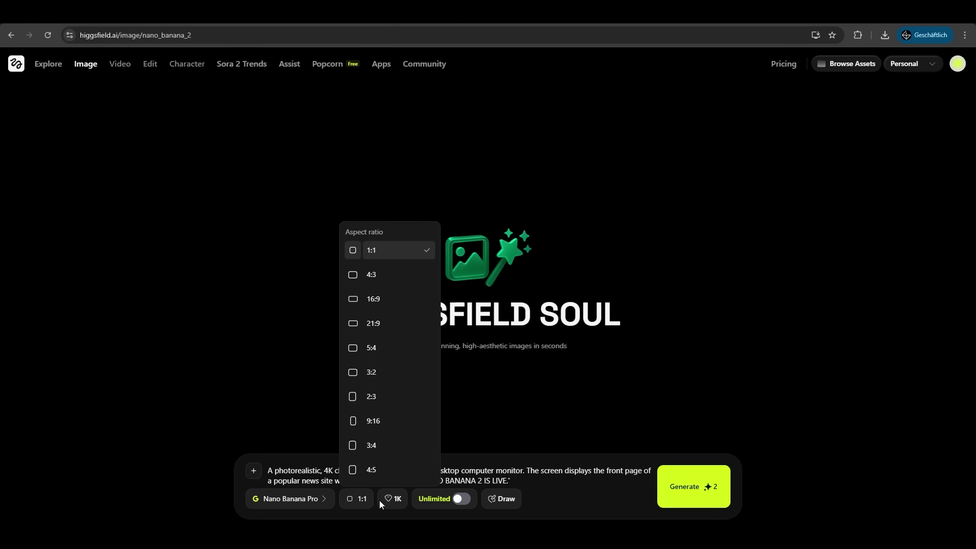
{"action": "left_click", "coordinate": [395, 502]}
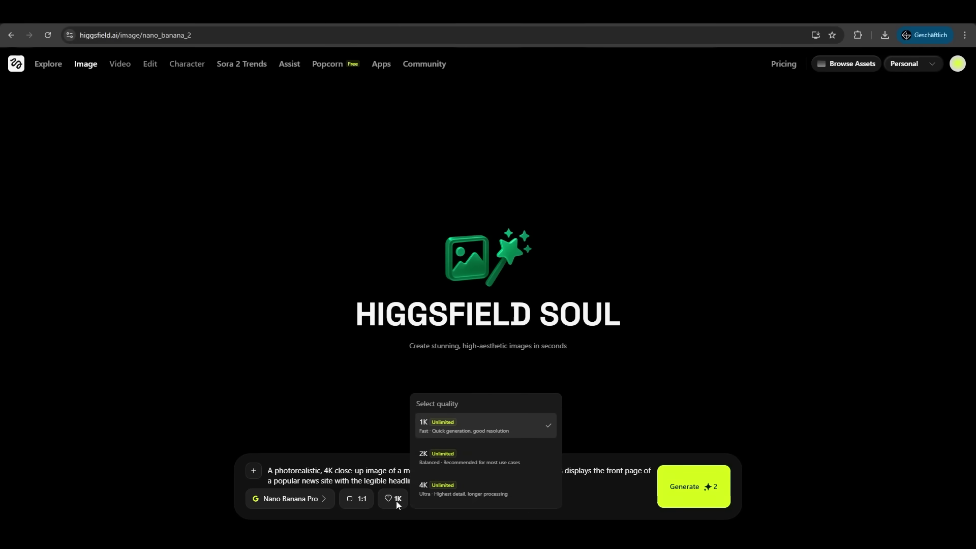
{"action": "left_click", "coordinate": [602, 491]}
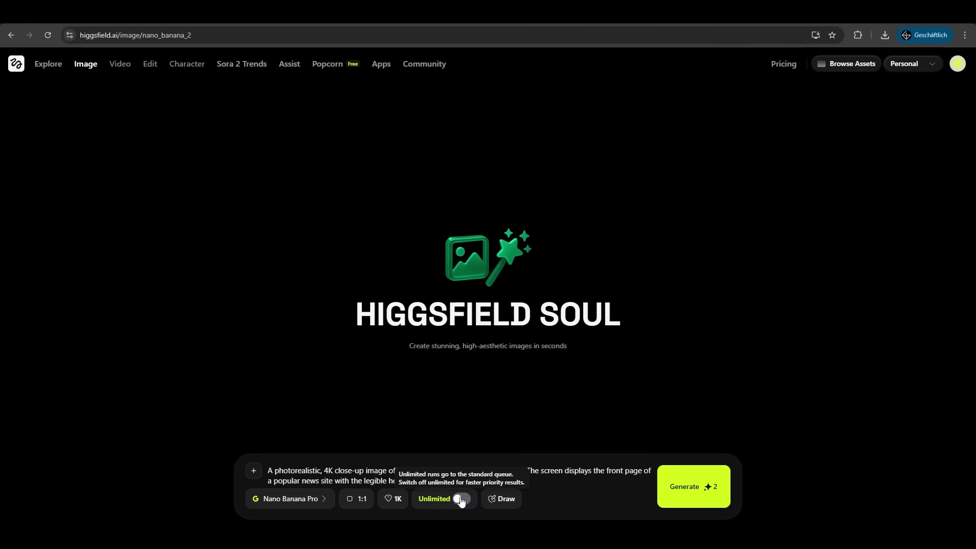
{"action": "left_click", "coordinate": [702, 485]}
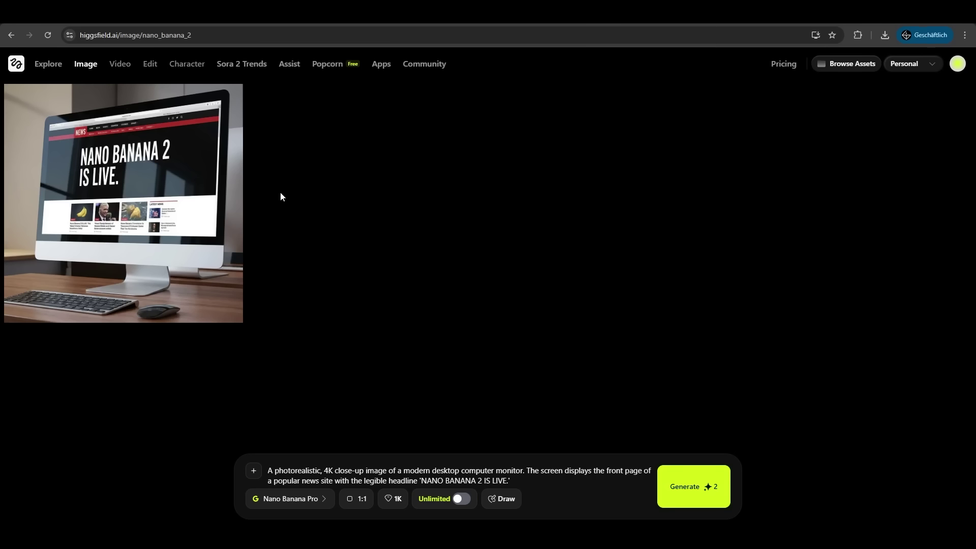
Let the monitor image finish and bring up its Edit, Animate, download and delete options
{"action": "mouse_move", "coordinate": [26, 101]}
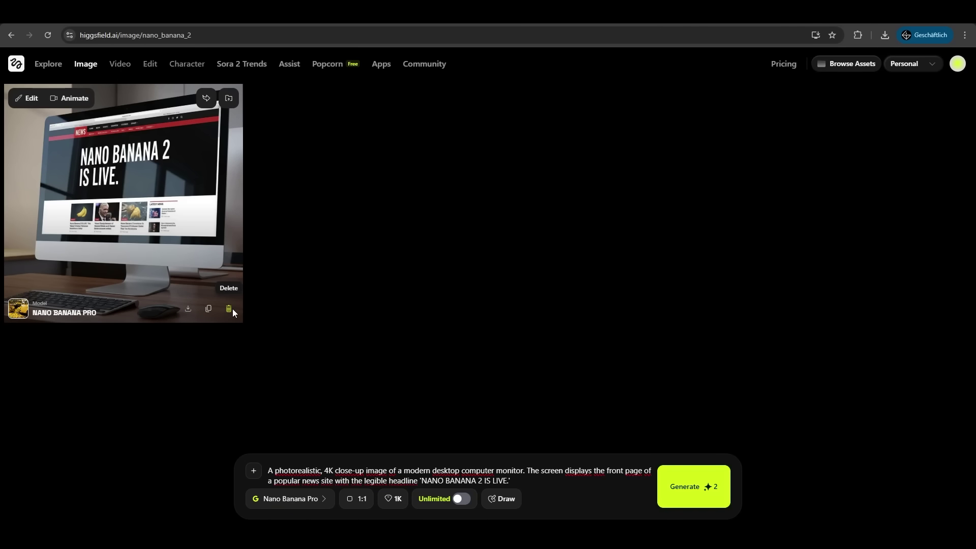
Replace the current prompt with the pasted wolf-in-a-picture-frame living room prompt
{"action": "left_click", "coordinate": [274, 467]}
{"action": "key", "text": "ctrl+a"}
{"action": "type", "text": "A lone wolf howling at a full moon in a snowy forest in a picture frame in a living room."}
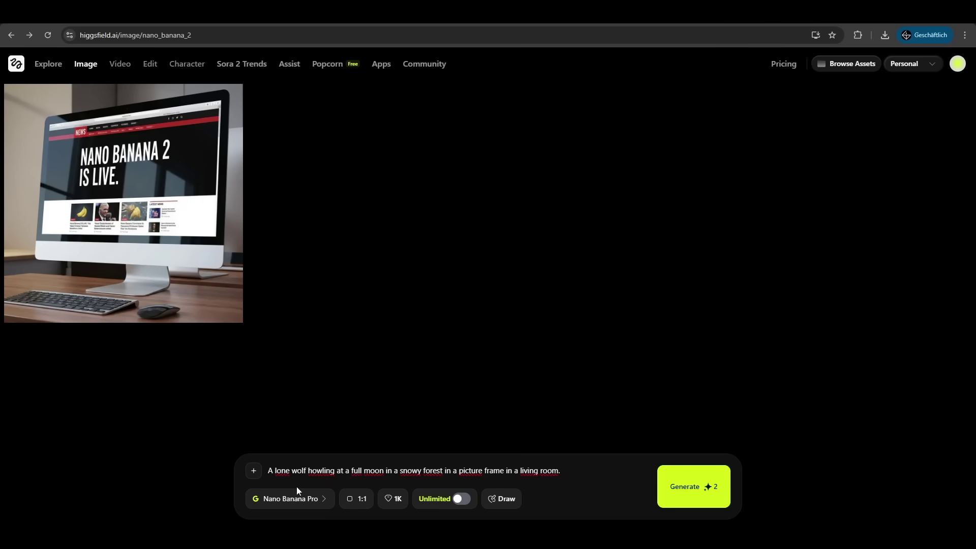
Set the aspect ratio to 16:9 and quality to 4K, then generate the wolf image
{"action": "left_click", "coordinate": [351, 501]}
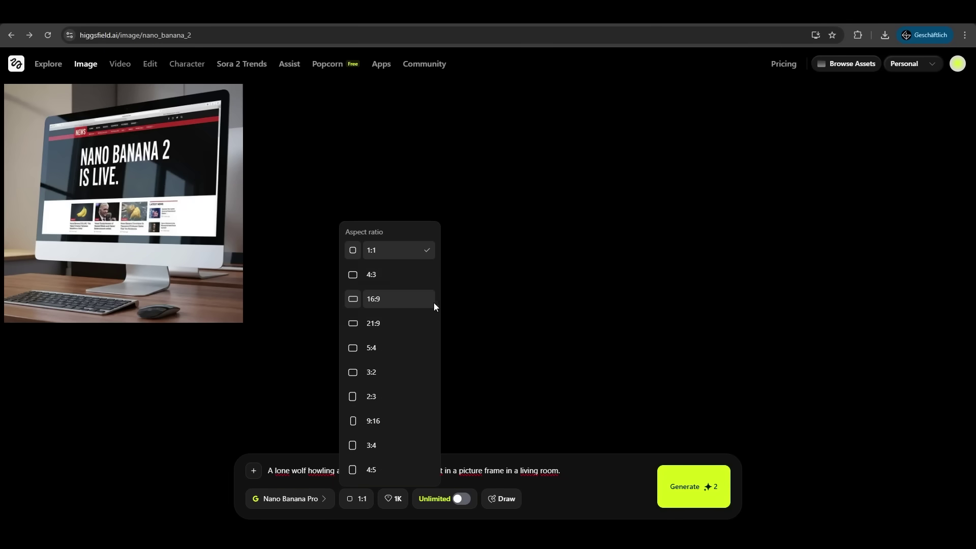
{"action": "left_click", "coordinate": [398, 303]}
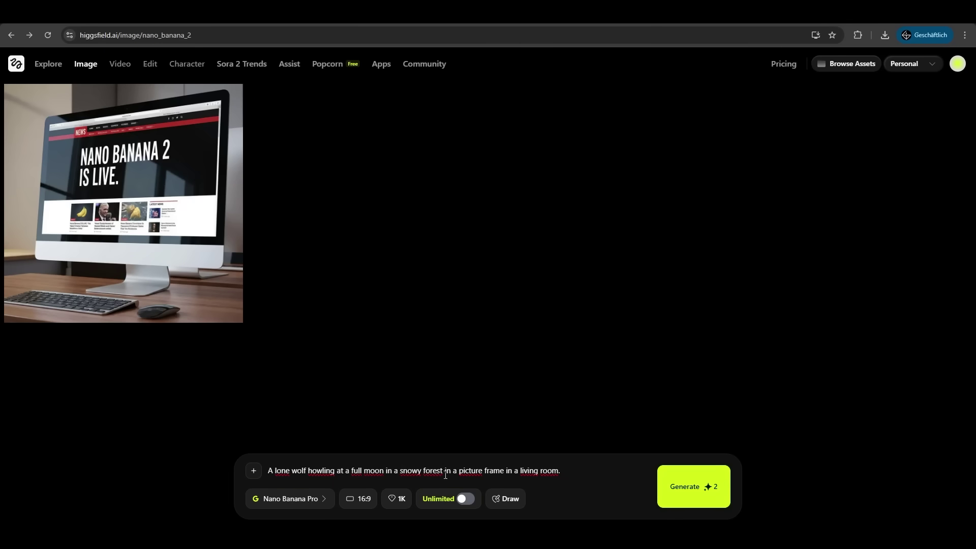
{"action": "left_click", "coordinate": [400, 500]}
{"action": "left_click", "coordinate": [466, 488]}
{"action": "left_click", "coordinate": [679, 485]}
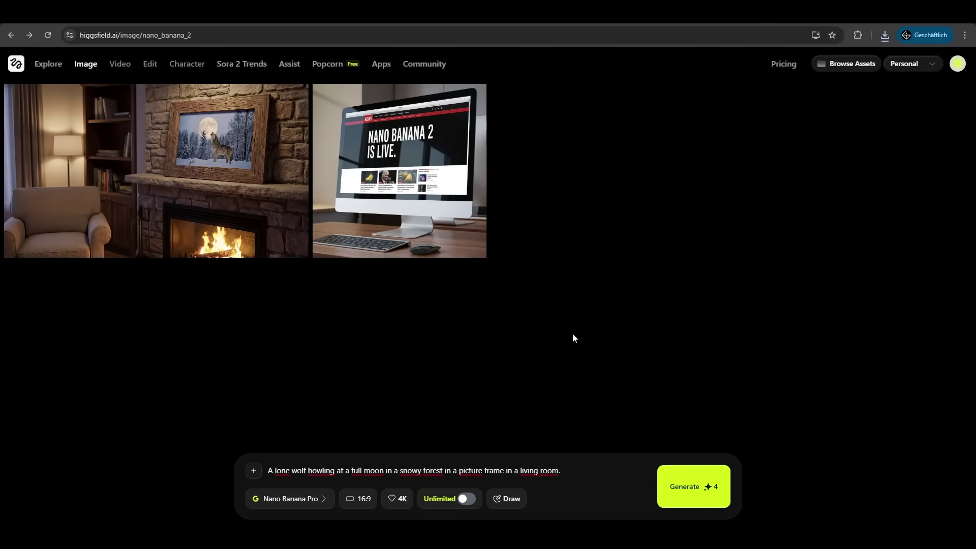
Generate the wolf image with 'add a person sitting on the chair', then paste the AQUA VIVA prompt
{"action": "mouse_move", "coordinate": [236, 150]}
{"action": "mouse_move", "coordinate": [241, 216]}
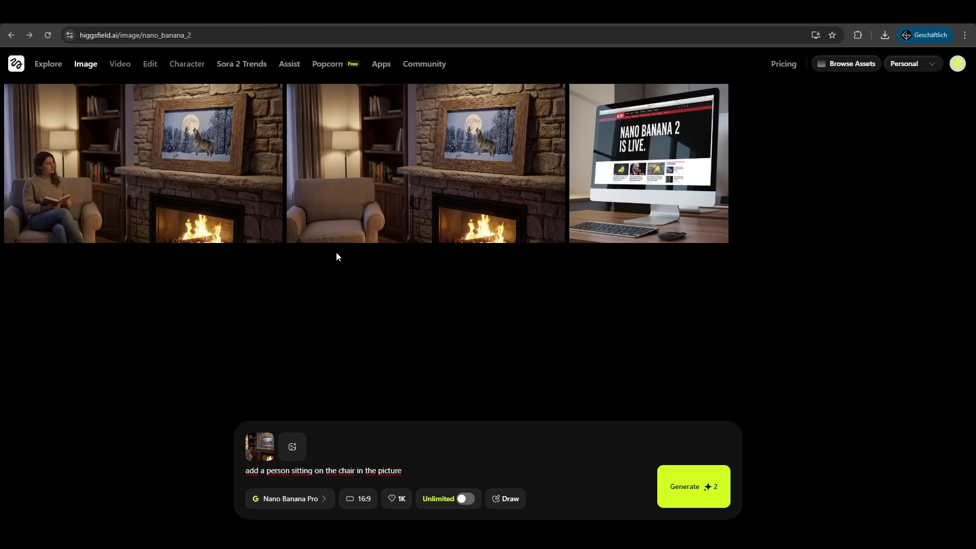
{"action": "mouse_move", "coordinate": [58, 203]}
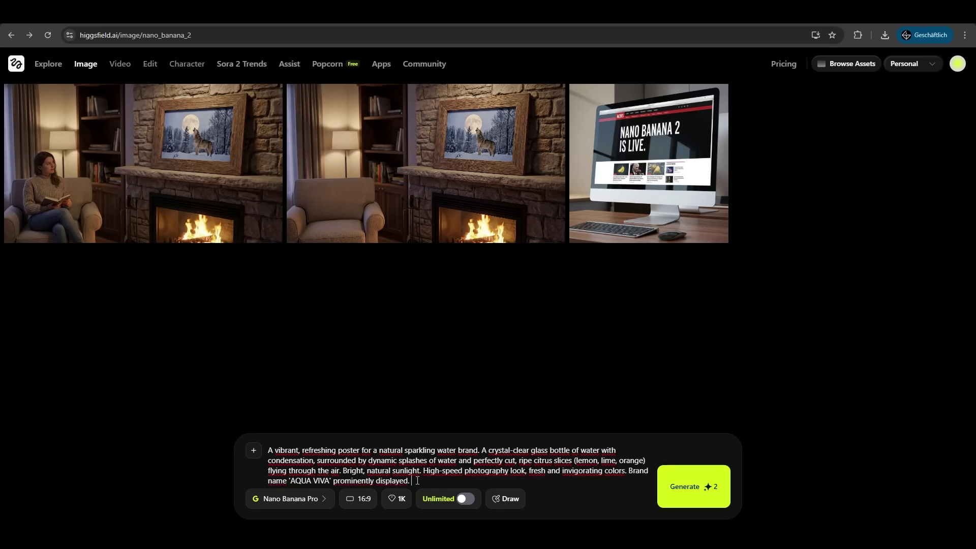
Add the subtitle 'The freshest water' to the AQUA VIVA prompt, generate, and view the poster full size
{"action": "type", "text": "and a subtitle \"The freshest water\""}
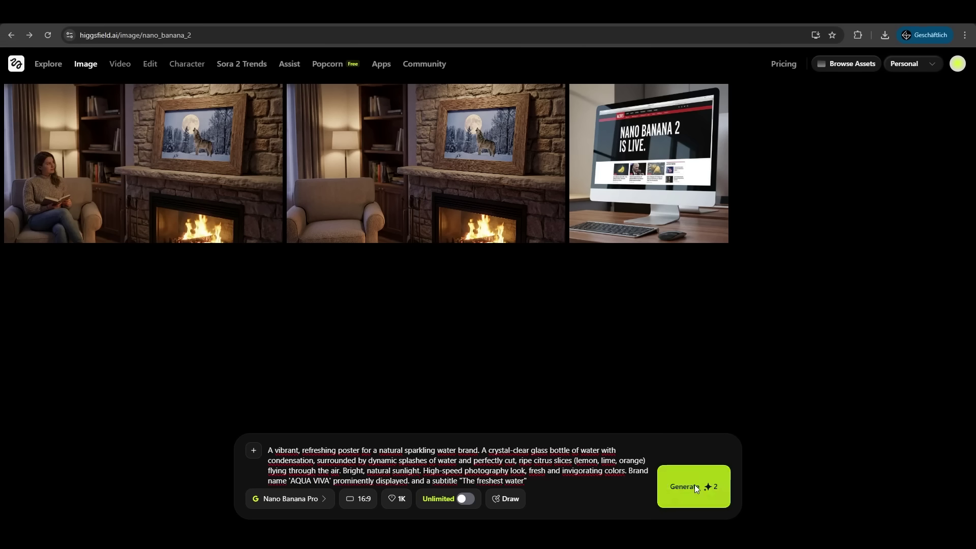
{"action": "left_click", "coordinate": [694, 485]}
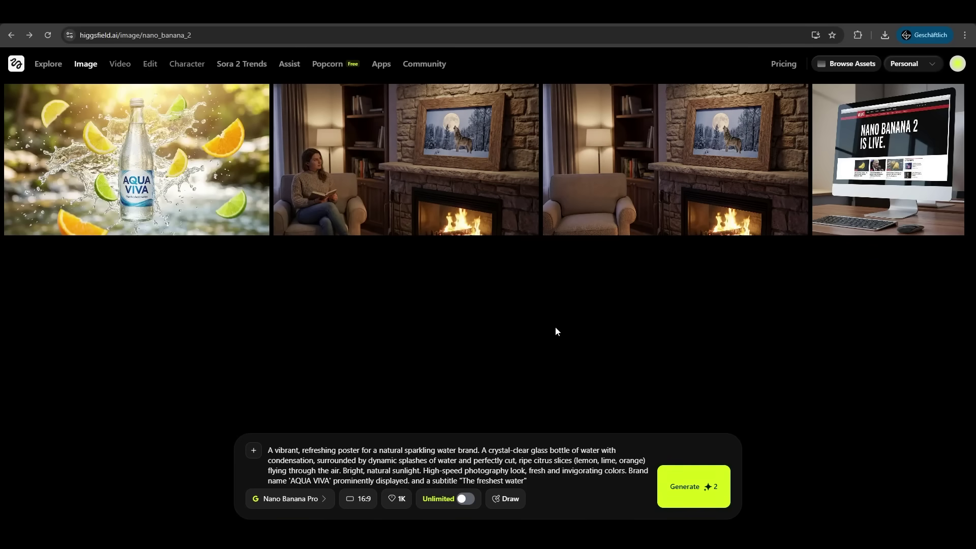
{"action": "left_click", "coordinate": [142, 156]}
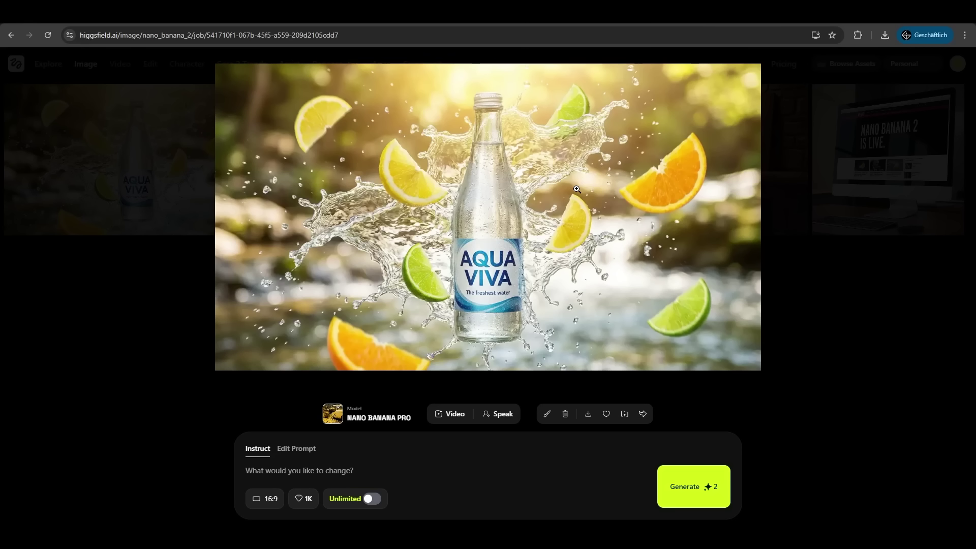
{"action": "left_click", "coordinate": [568, 390]}
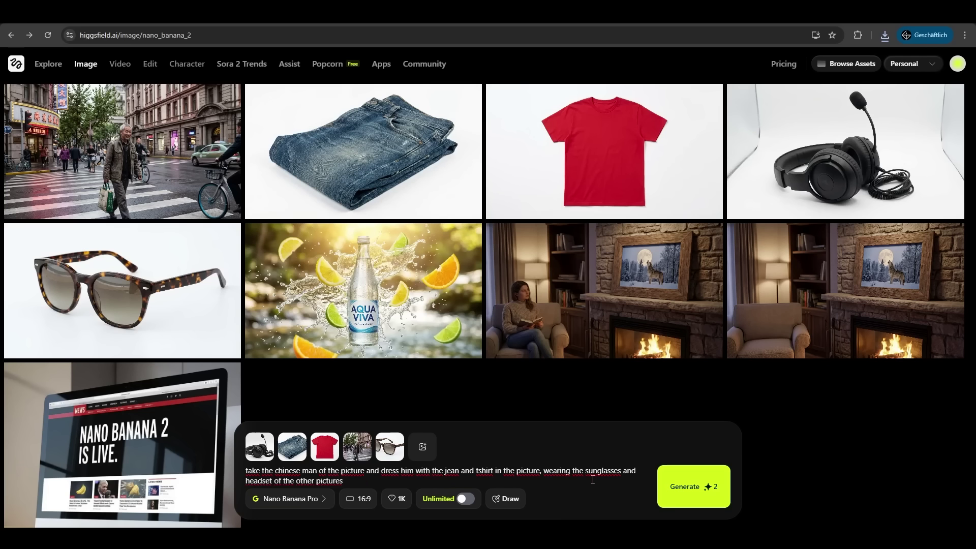
Generate the street-scene man in jeans, red T-shirt, sunglasses and headset, then view it enlarged
{"action": "left_click", "coordinate": [693, 487]}
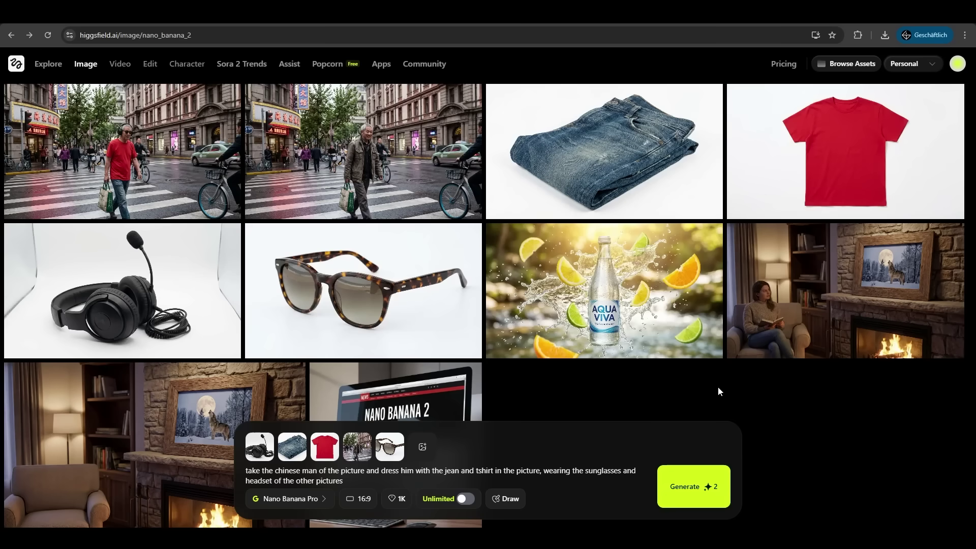
{"action": "mouse_move", "coordinate": [335, 164]}
{"action": "mouse_move", "coordinate": [116, 165]}
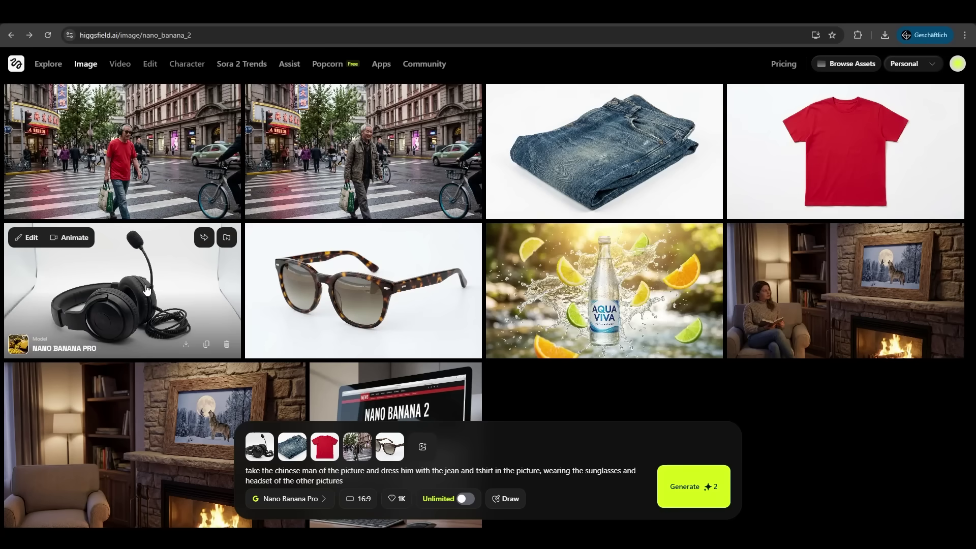
{"action": "left_click", "coordinate": [159, 168]}
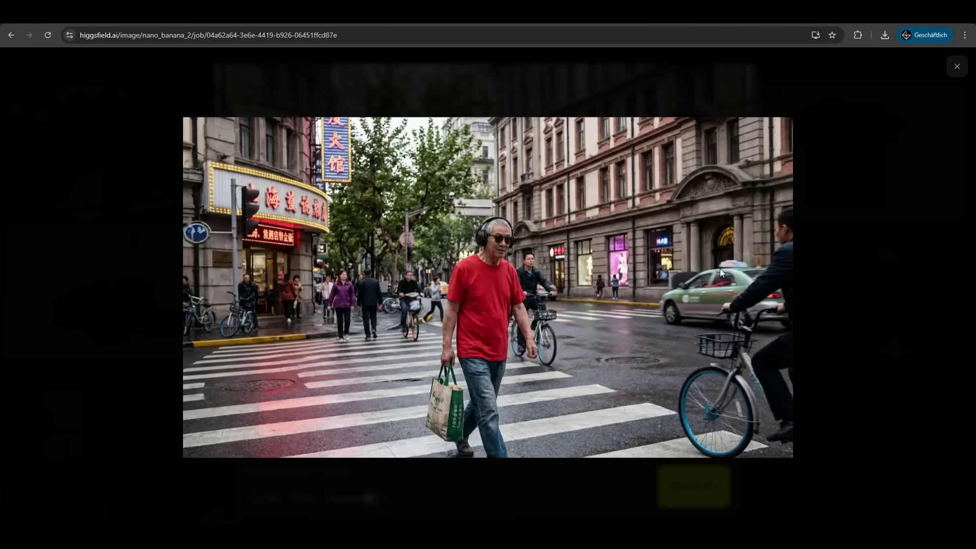
Prompt a house rule list, then generate its German version with 'translate it to german'
{"action": "left_click", "coordinate": [823, 213]}
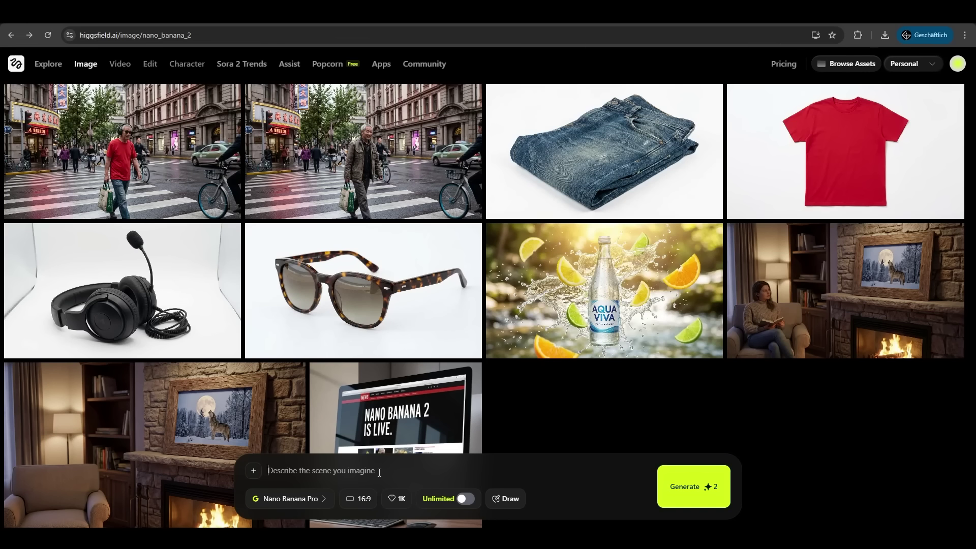
{"action": "type", "text": "write a house rule"}
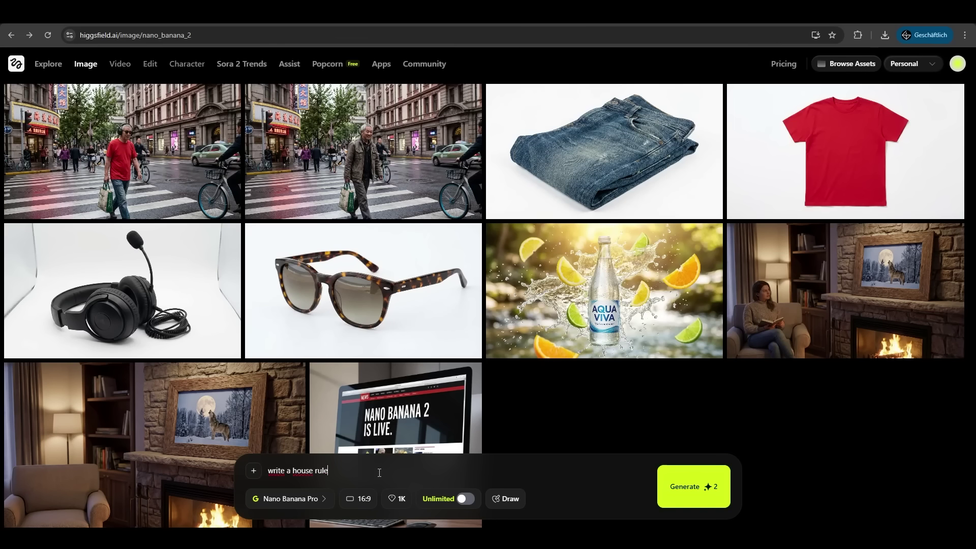
{"action": "type", "text": " list"}
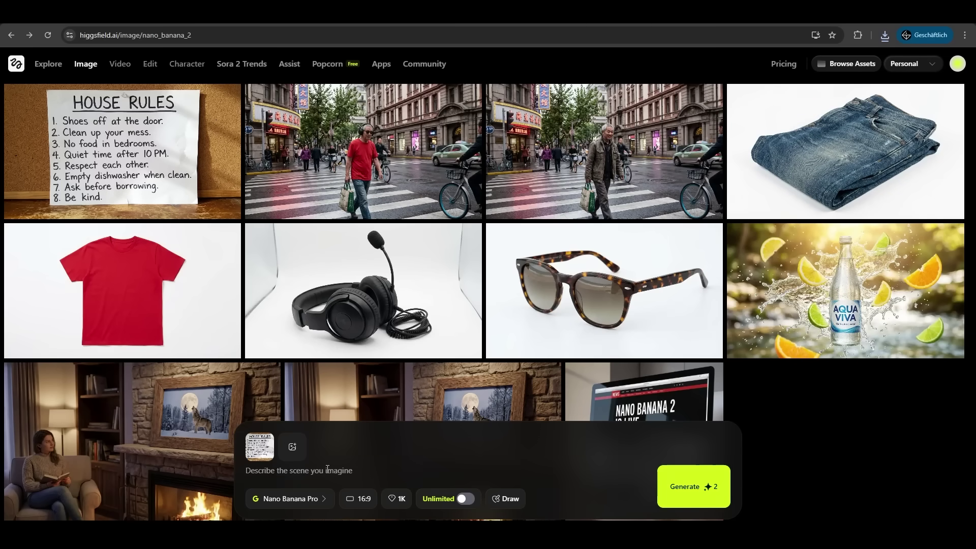
{"action": "type", "text": "ranslate it to german"}
{"action": "left_click", "coordinate": [687, 490]}
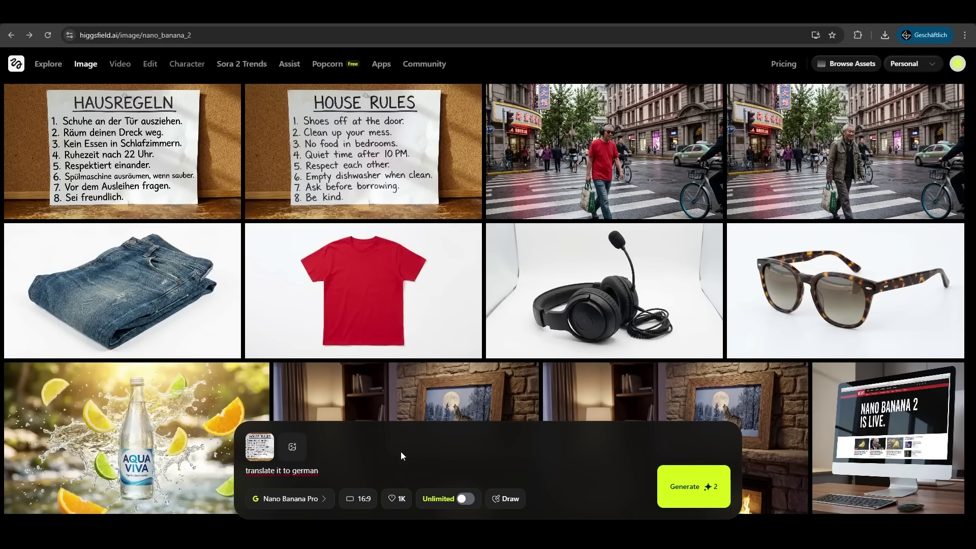